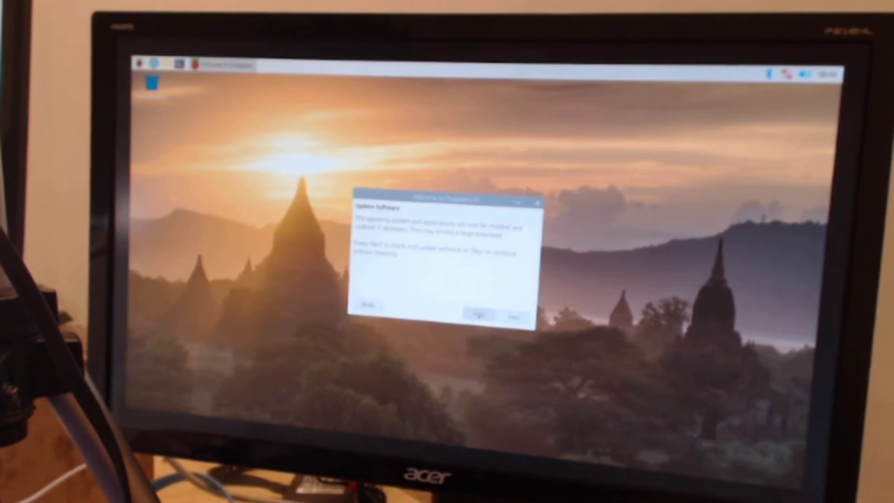
- Skip the software update check in the setup wizard and restart the Raspberry Pi to finish the initial setup
click(480, 315)
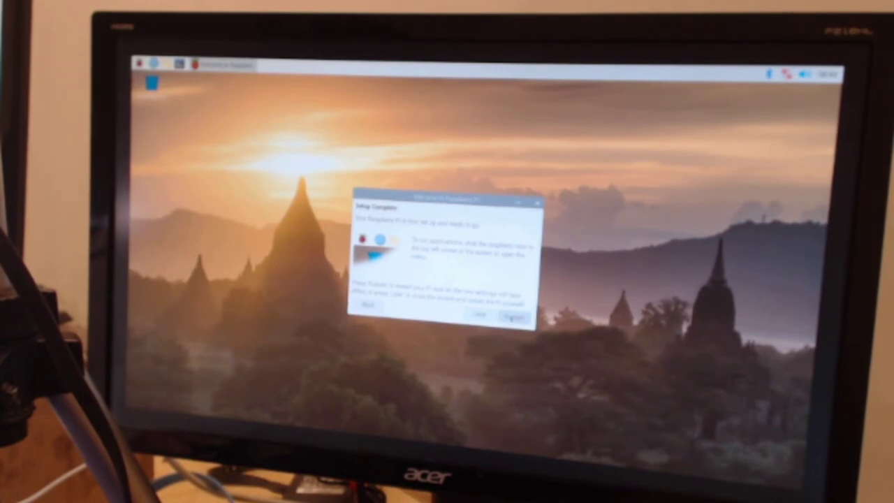
click(514, 318)
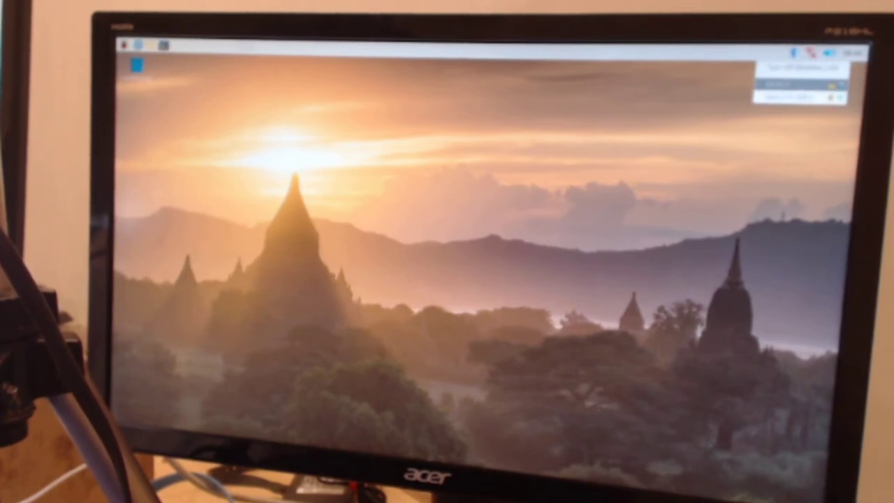
- Try to join the first listed Wi-Fi network by submitting its pre-shared key
click(802, 85)
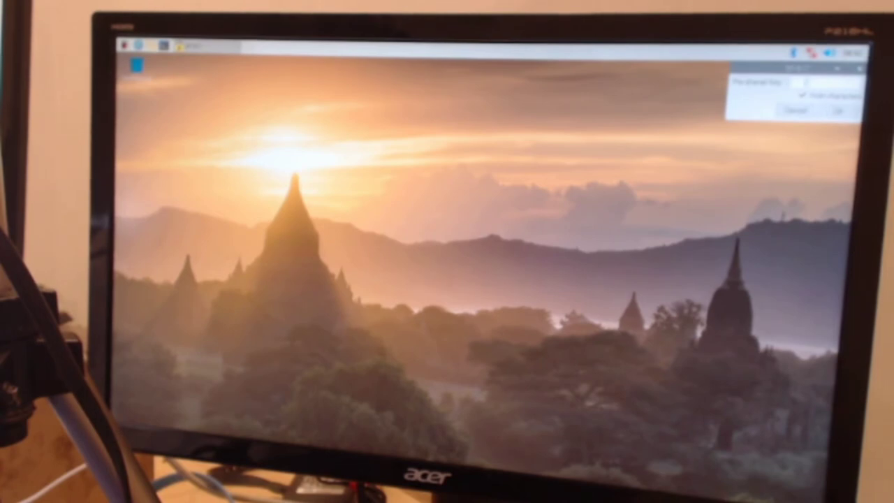
click(811, 53)
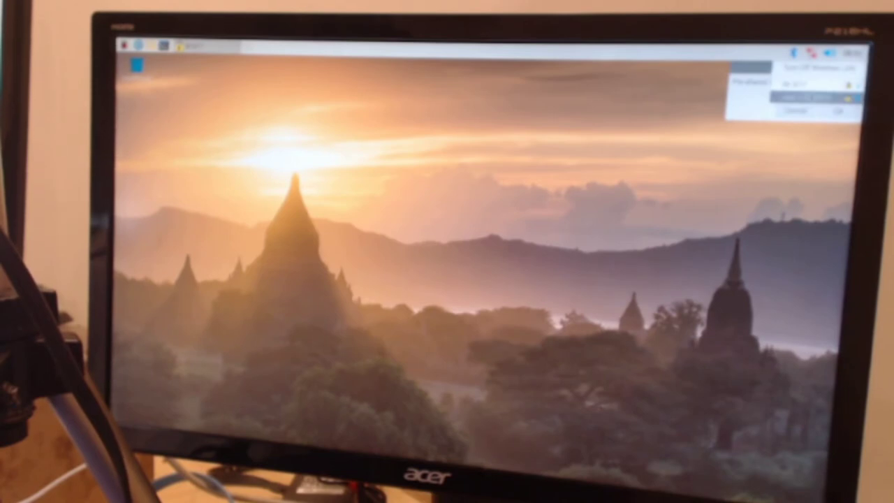
click(814, 96)
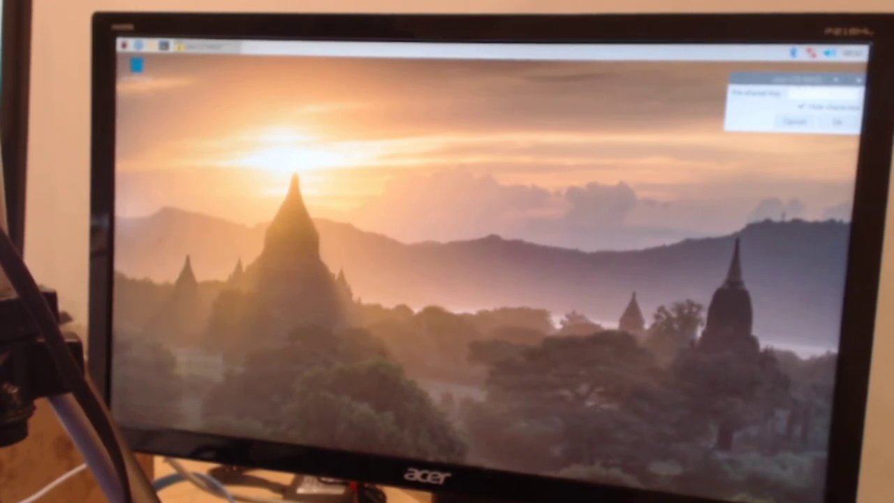
click(811, 53)
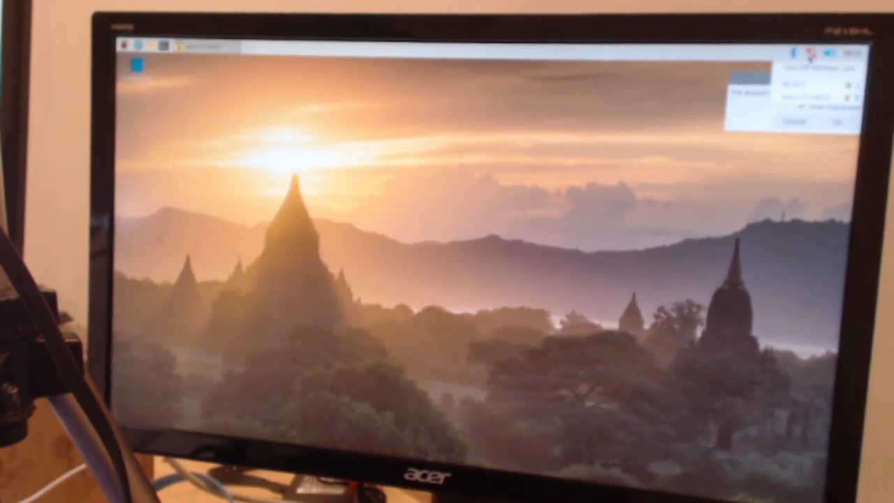
click(803, 84)
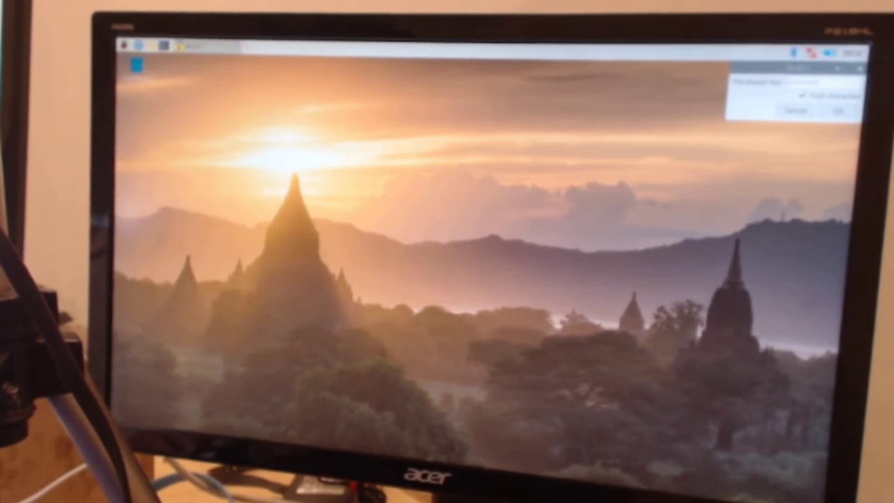
click(840, 111)
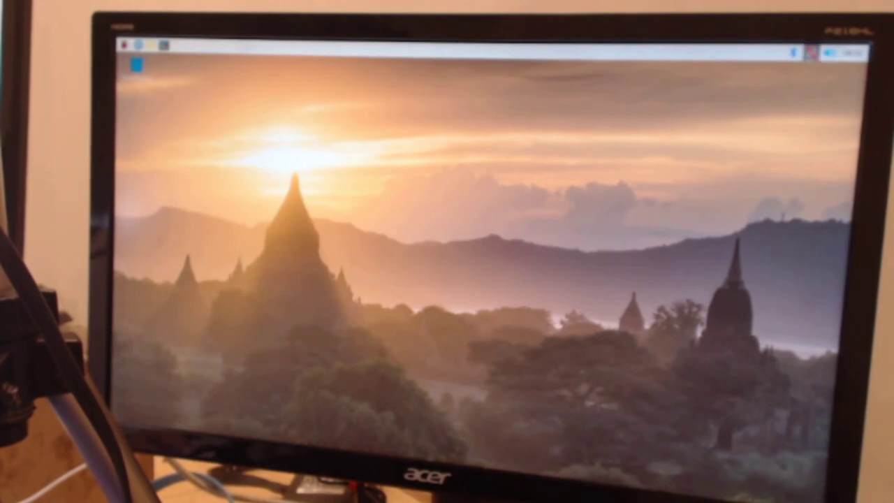
- Select the first listed Wi-Fi network again, replace its pre-shared key with a re-entered one and confirm
click(810, 52)
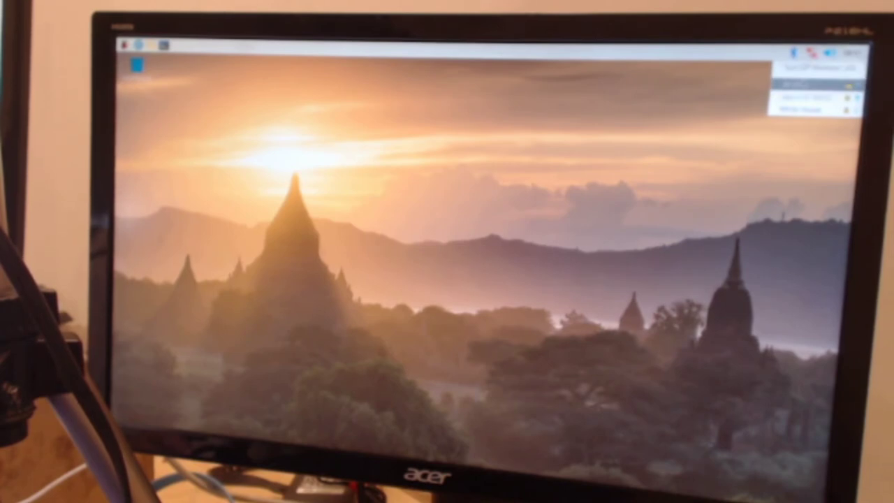
click(838, 83)
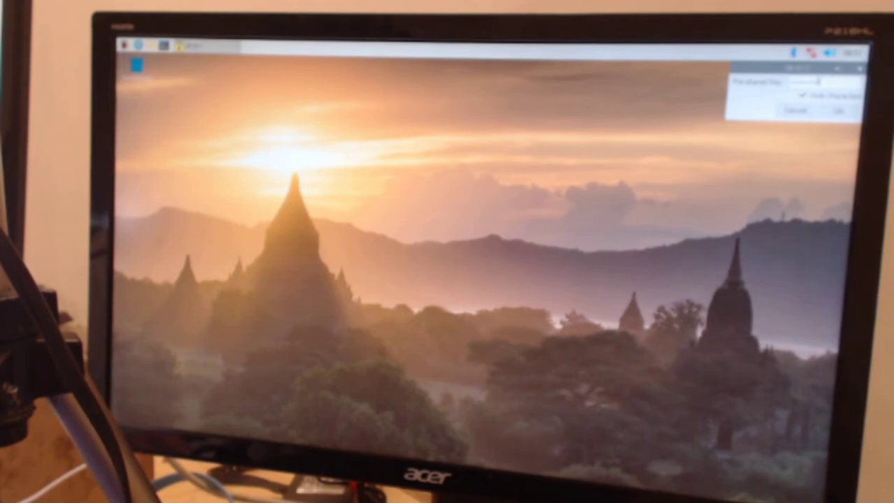
key(ctrl+a)
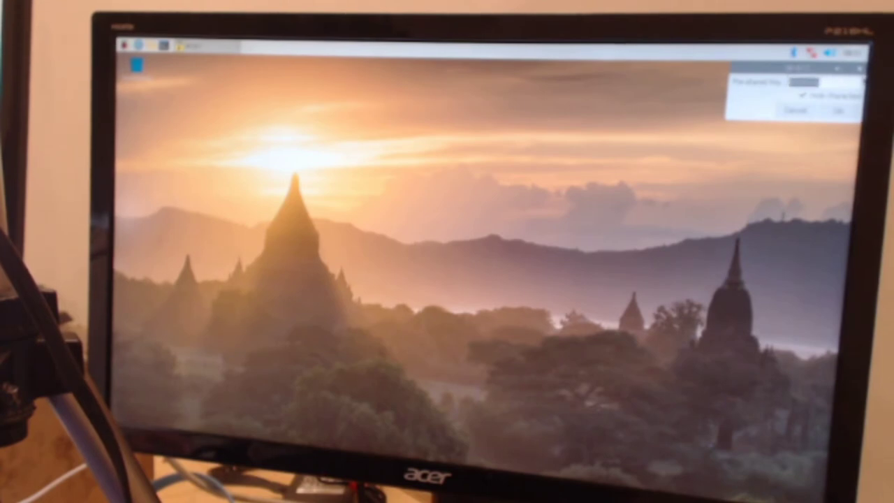
key(BackSpace)
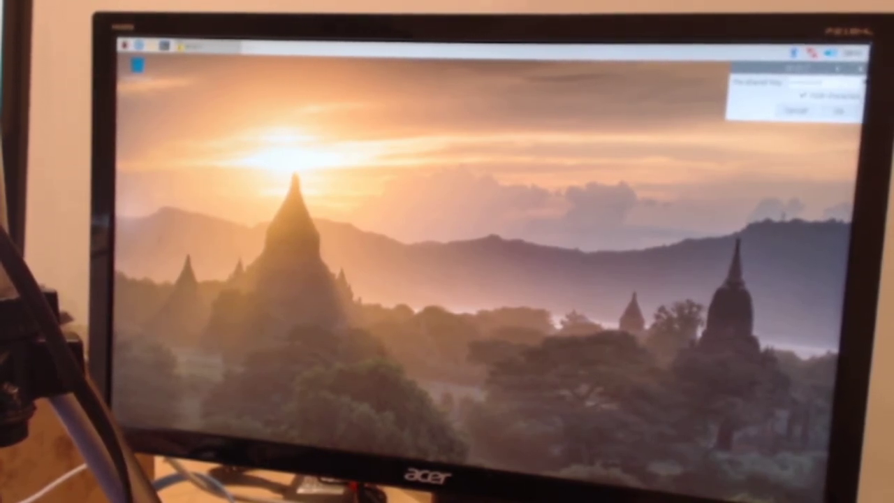
click(843, 112)
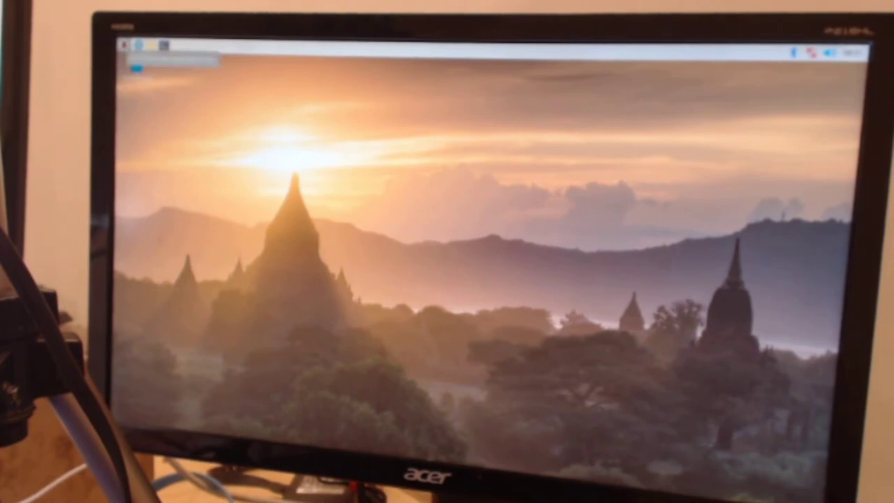
- Review the SSH and VNC interface settings in Raspberry Pi Configuration, and close it without changes
click(124, 44)
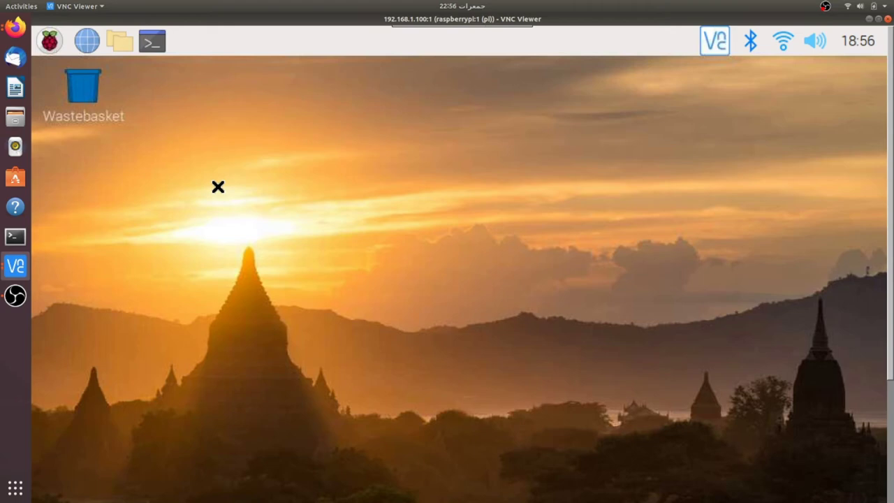
click(48, 42)
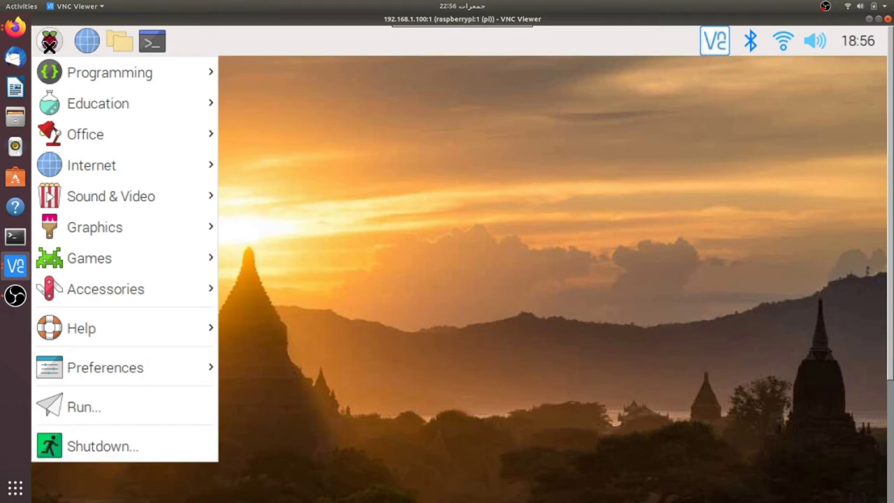
mouse_move(79, 371)
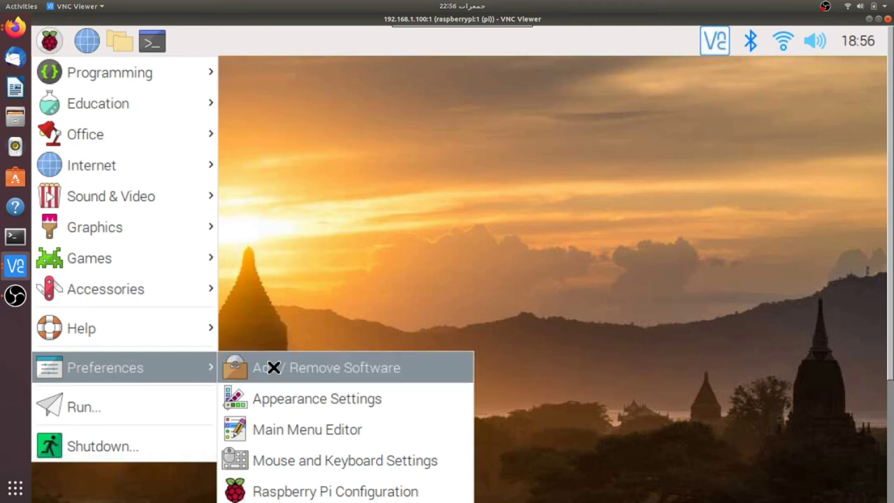
click(320, 493)
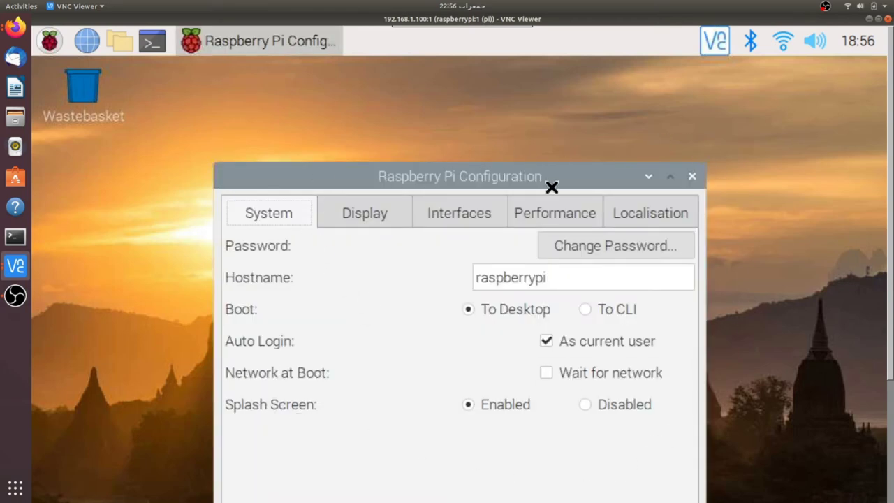
click(449, 216)
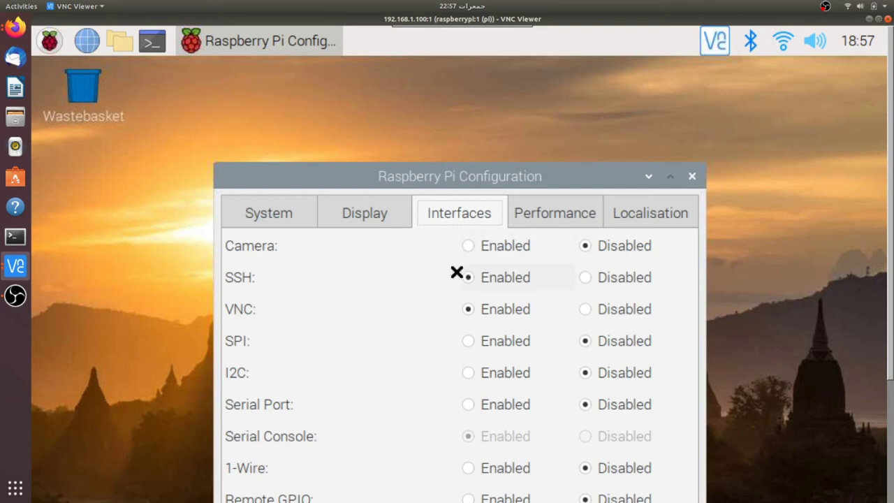
click(691, 178)
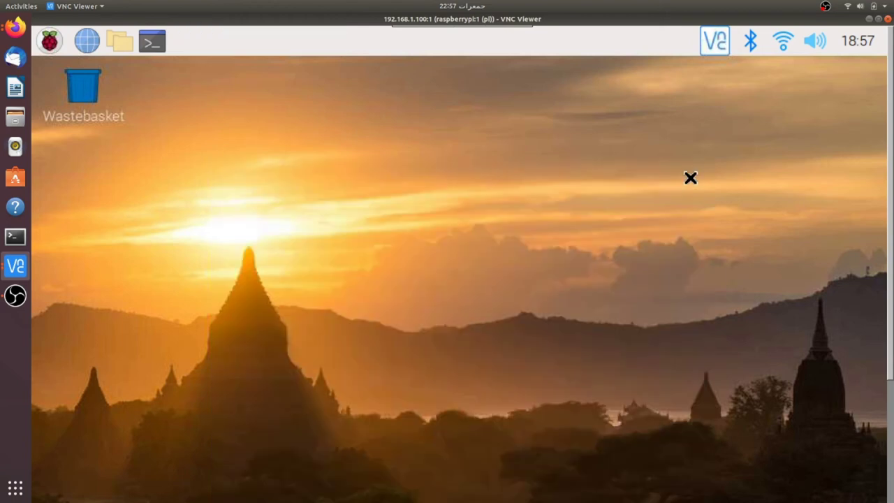
- Browse the preinstalled applications in the Programming, Graphics and Office categories
click(49, 41)
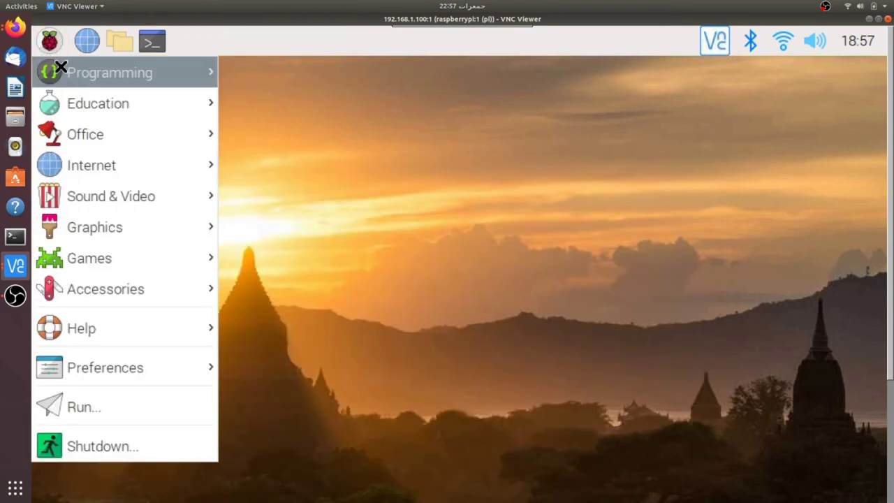
mouse_move(67, 74)
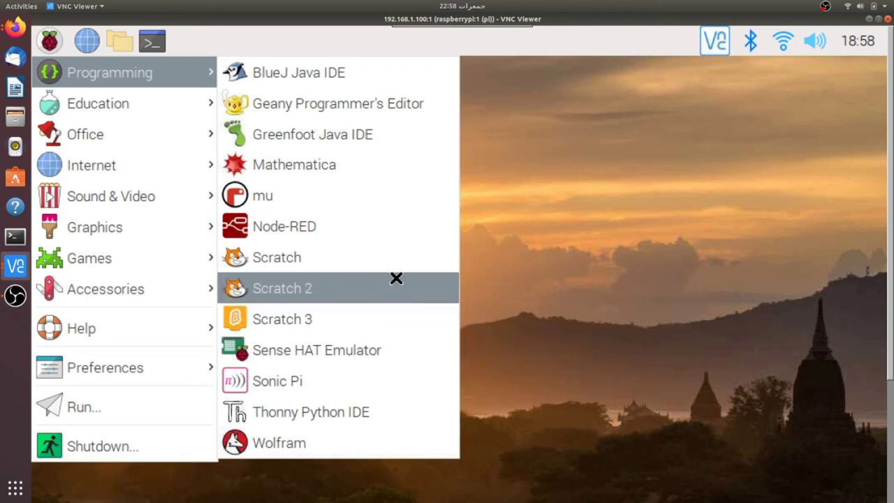
mouse_move(165, 241)
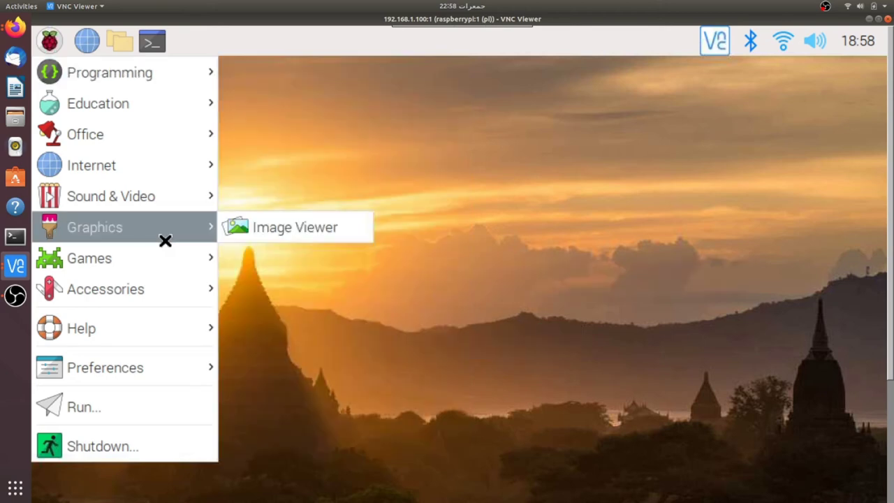
mouse_move(153, 315)
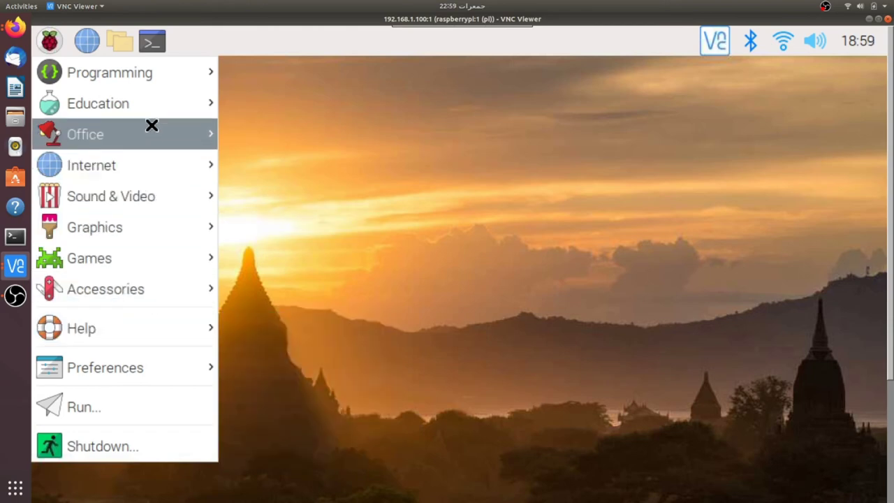
mouse_move(152, 126)
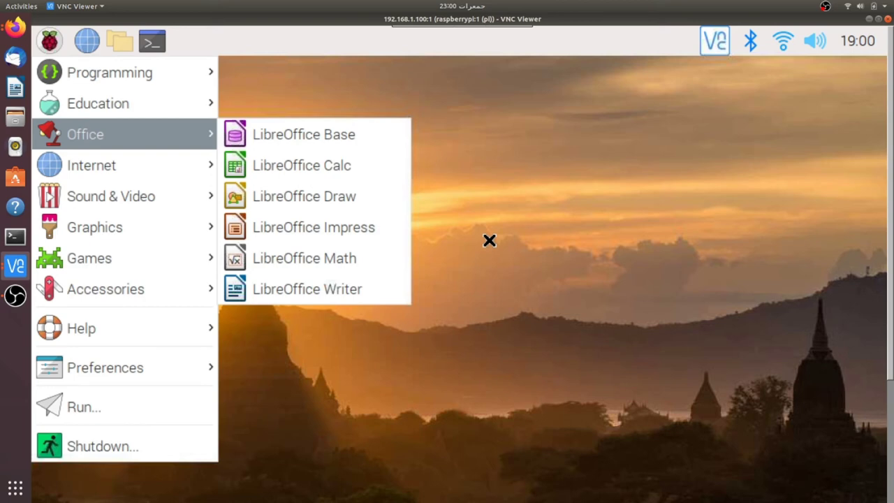
mouse_move(146, 71)
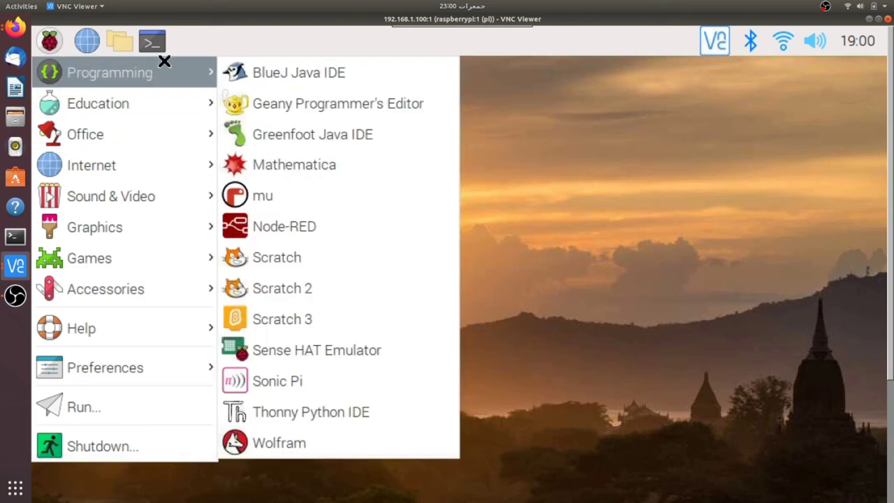
- View the contents of the home folder in the file manager and close it
click(120, 44)
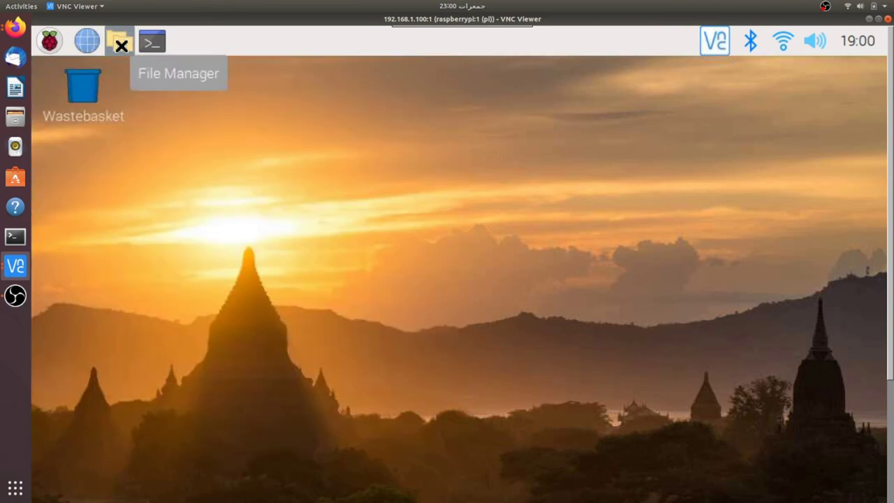
click(120, 44)
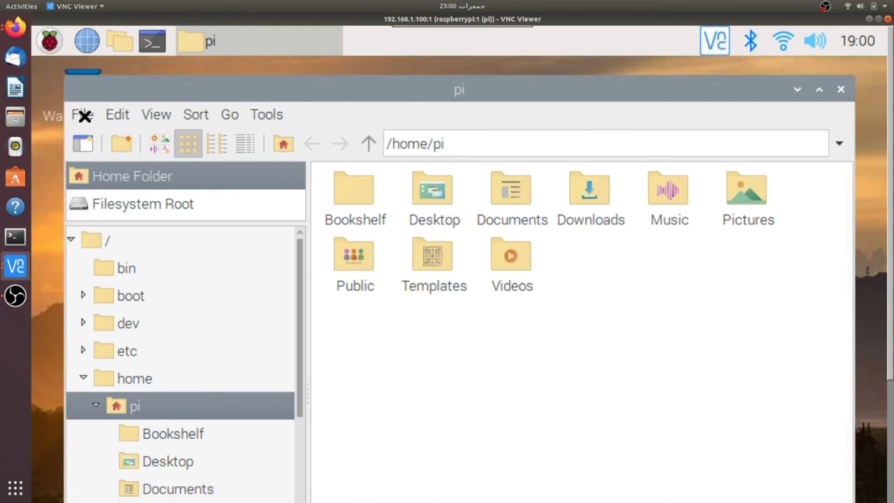
click(843, 91)
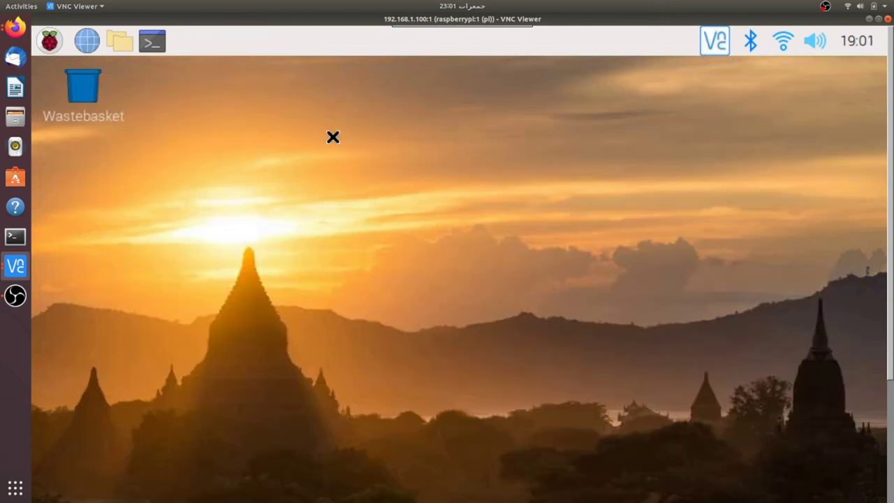
- Open a terminal and check the installed Python version with python --version
click(152, 41)
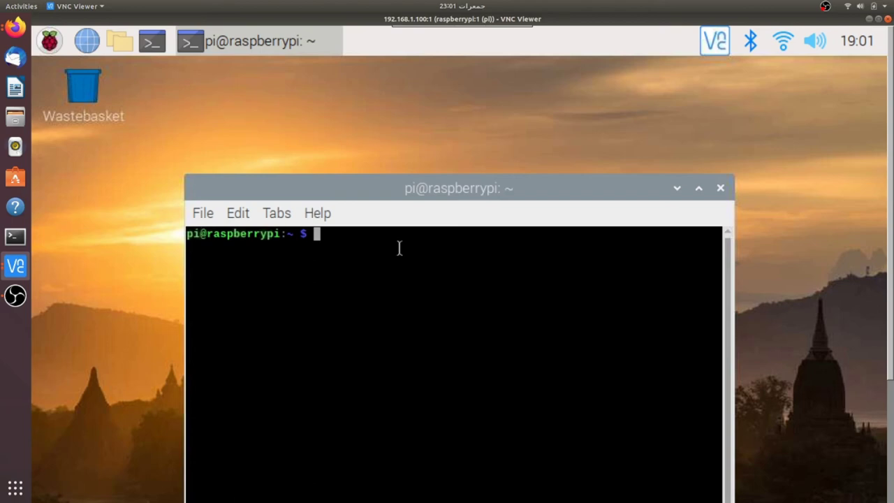
text(python --)
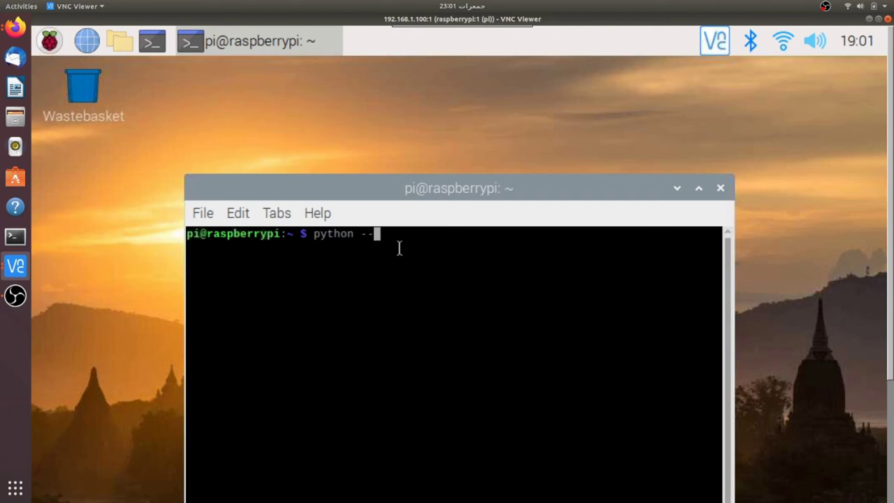
text(version)
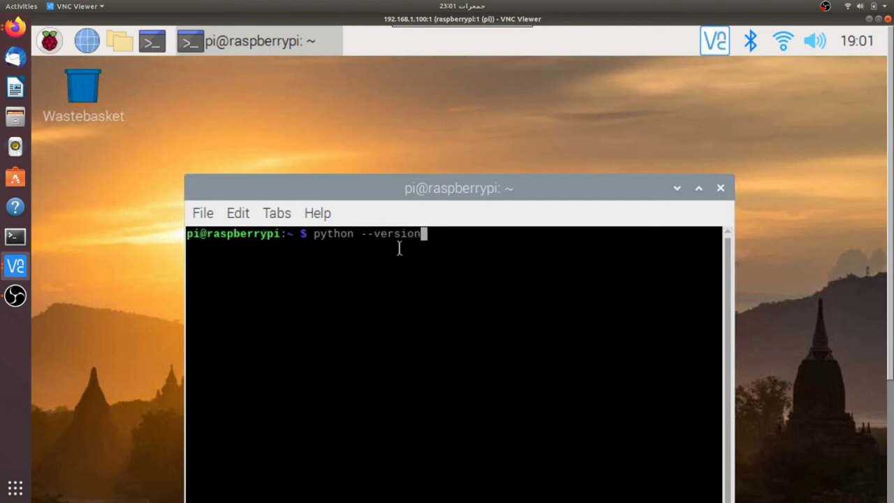
key(Return)
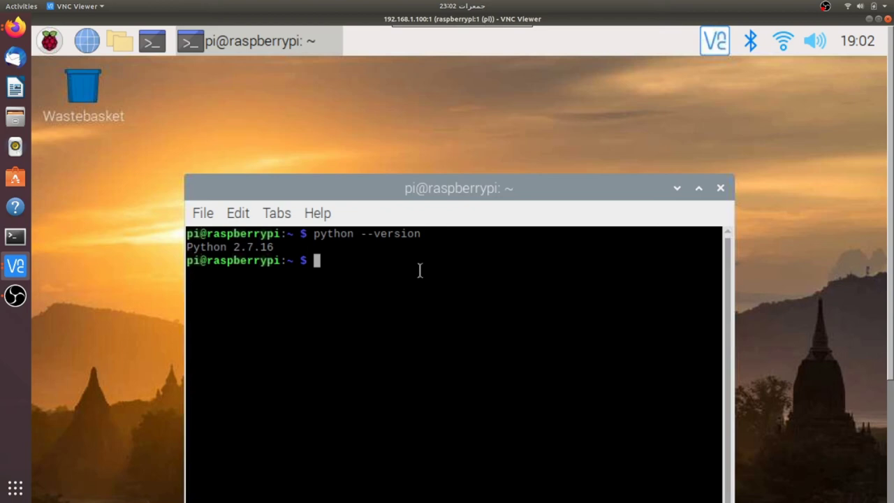
- Check the installed C preprocessor version with cpp --version
text(cpp --vers)
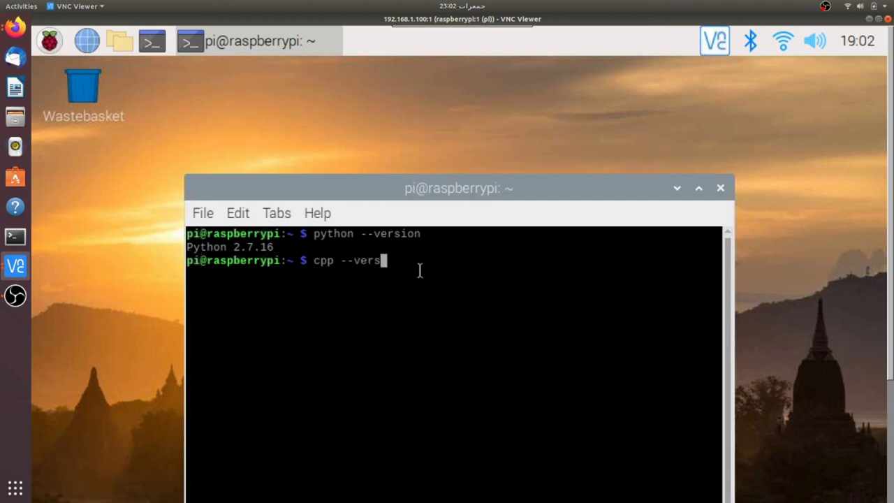
text(ion)
key(Return)
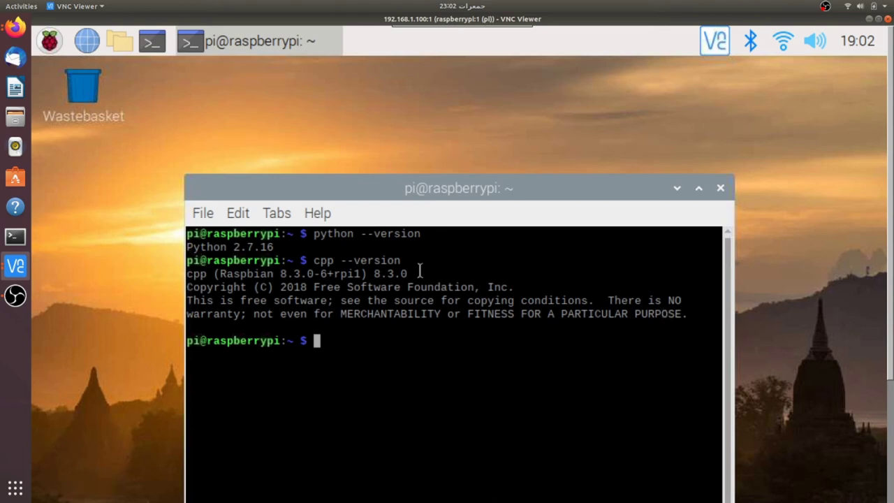
- Check the installed C compiler version with cc --version
key(Up)
key(BackSpace)
key(BackSpace)
key(BackSpace)
key(BackSpace)
key(BackSpace)
key(BackSpace)
key(BackSpace)
key(BackSpace)
key(BackSpace)
key(BackSpace)
key(BackSpace)
key(BackSpace)
key(BackSpace)
text(cc --version)
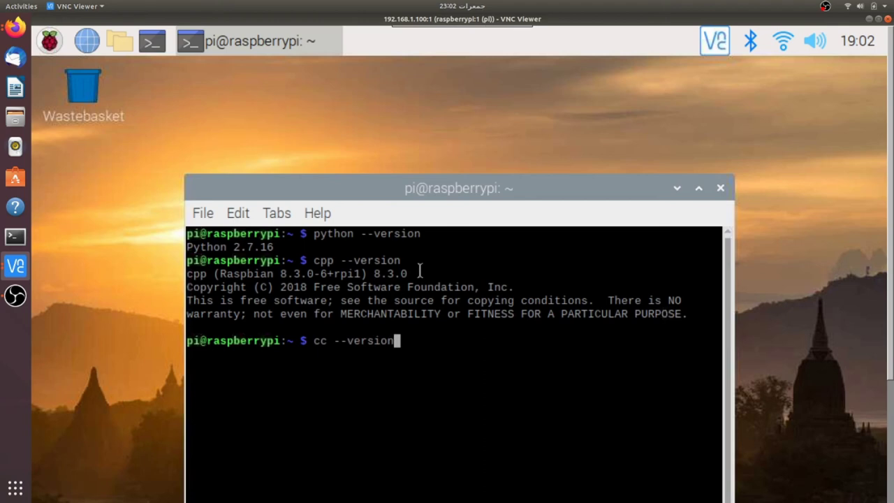
key(Return)
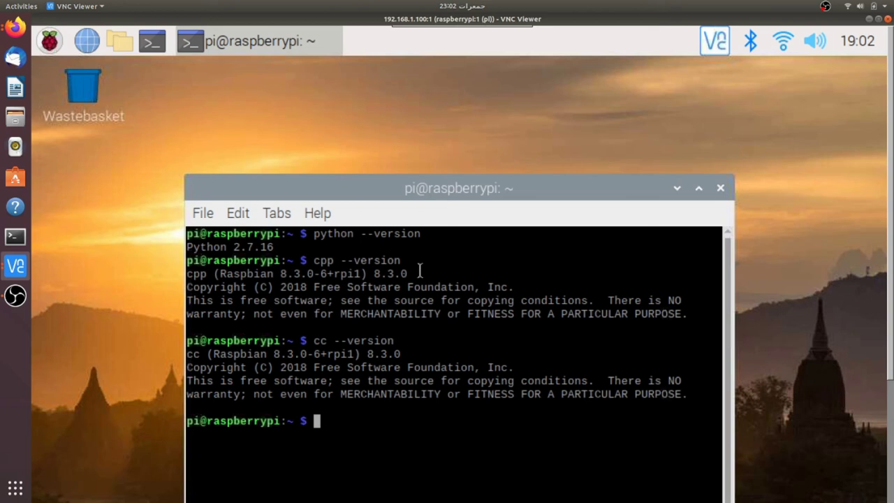
- Check the installed GCC version with gcc --version and move the terminal window up so all its output fits on the desktop
text(gcc --version)
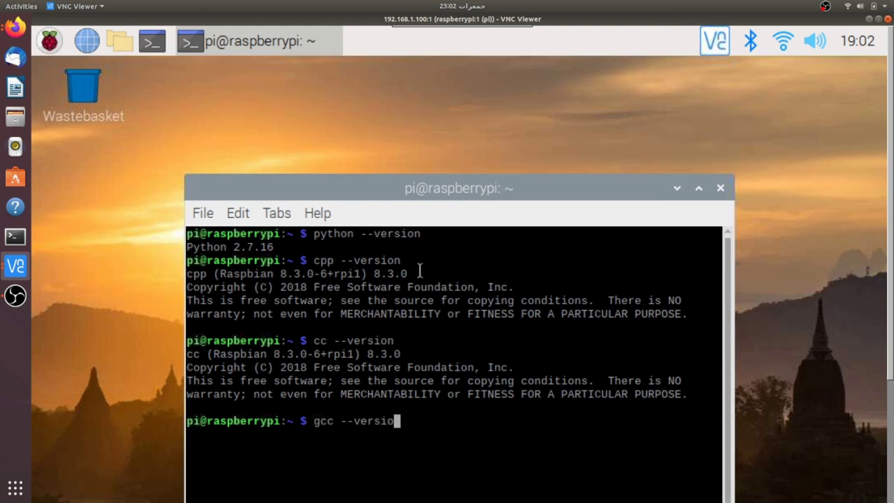
key(Return)
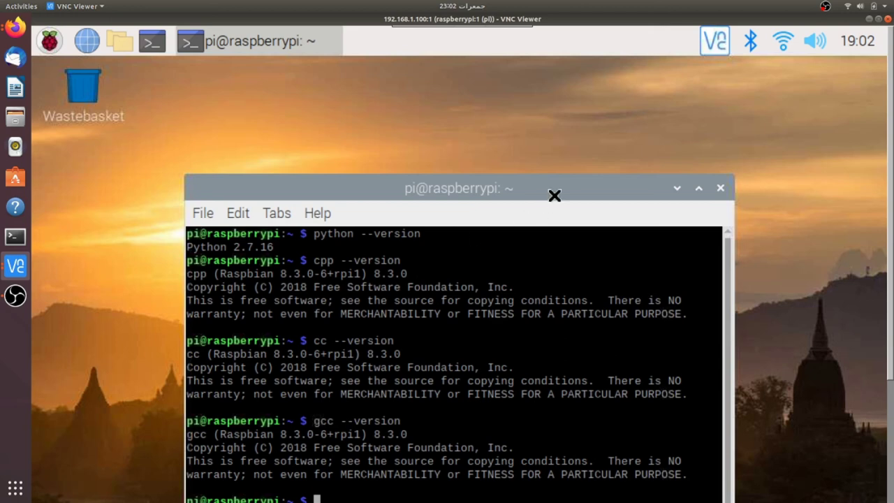
drag(555, 195, 536, 88)
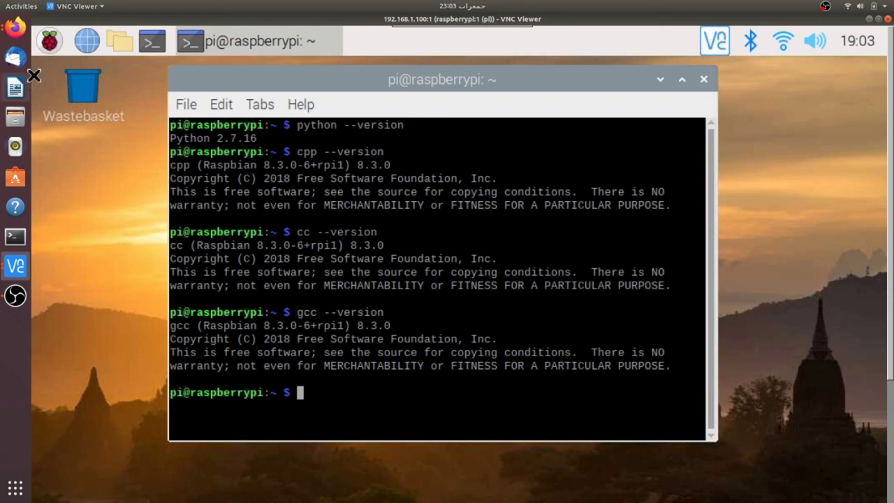
- Browse the preinstalled Accessories applications, open the Text Editor from them and close it again
click(47, 43)
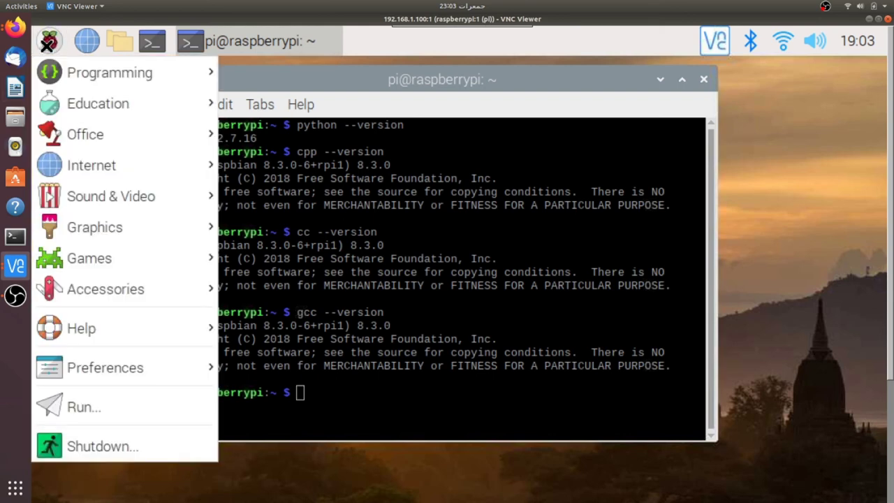
mouse_move(66, 233)
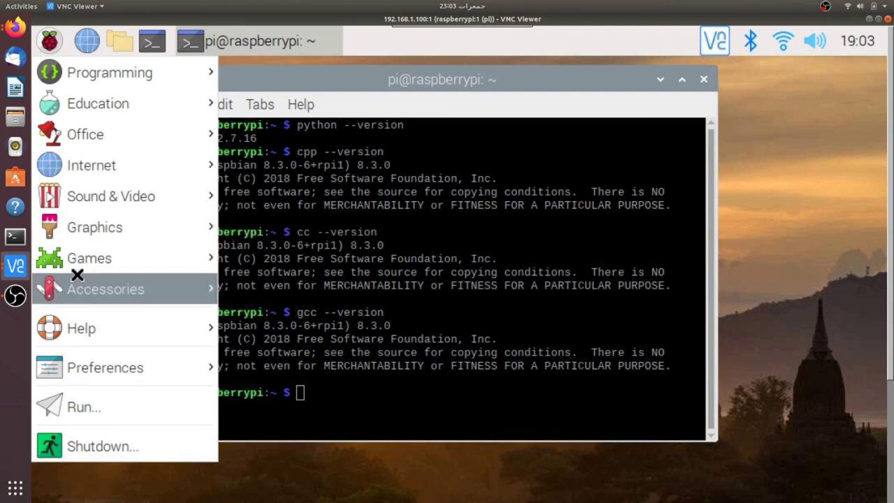
mouse_move(80, 286)
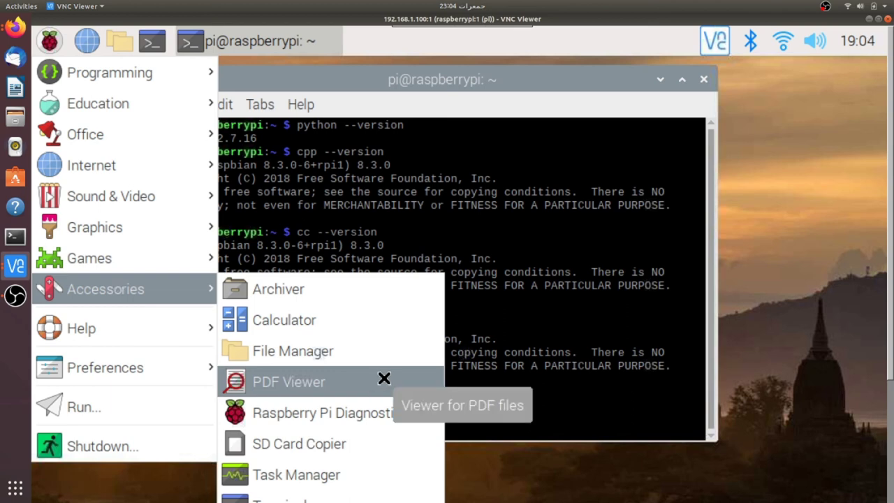
scroll(892, 327, down, 3)
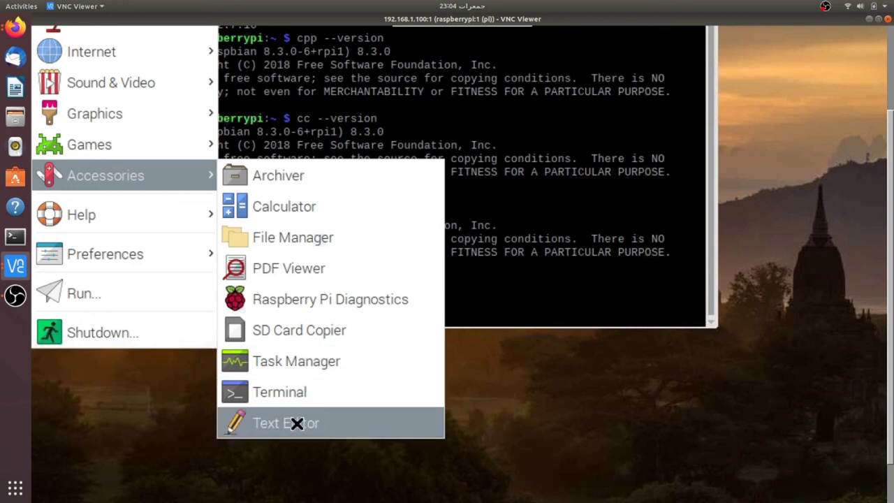
click(296, 424)
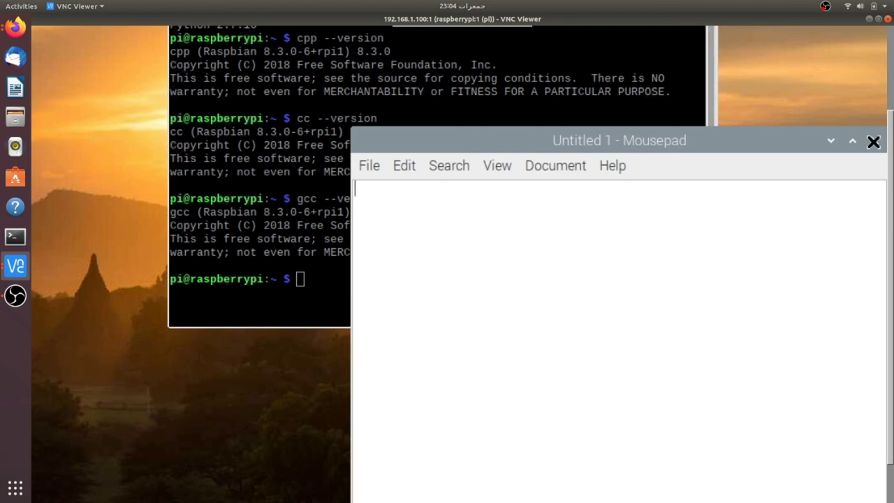
click(874, 141)
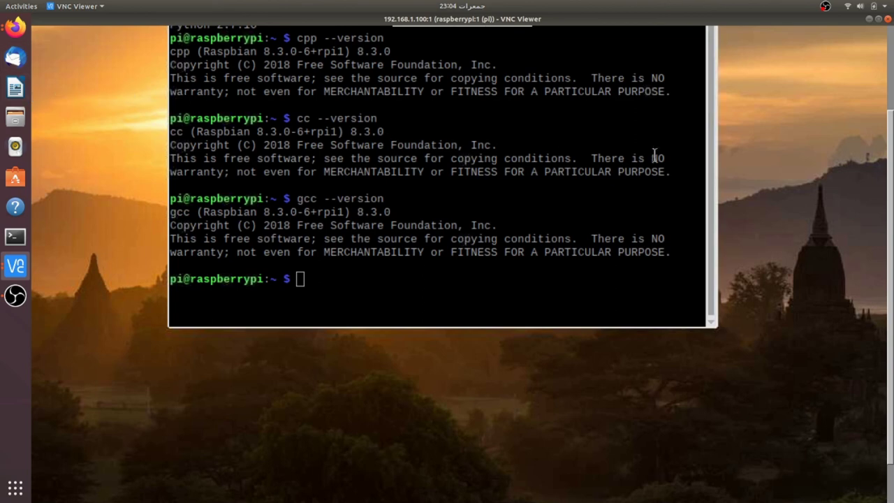
- Review the preinstalled applications in the Programming category and leave the list without launching any
scroll(892, 172, up, 3)
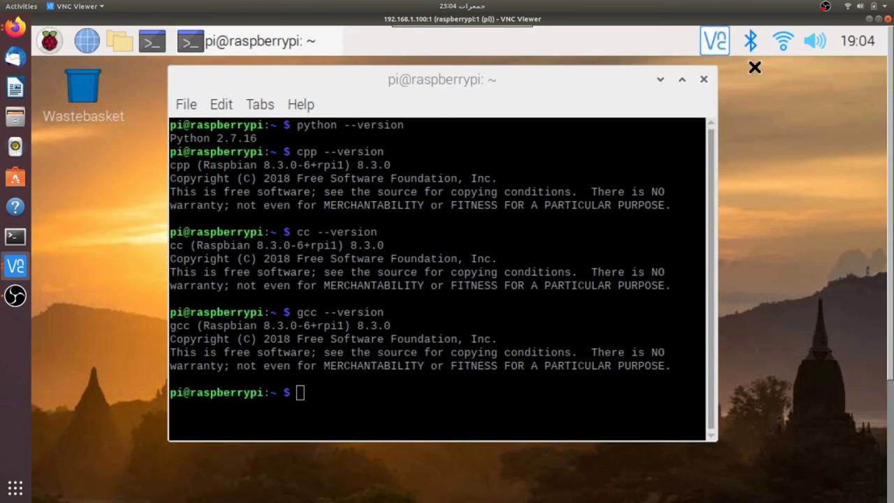
click(47, 43)
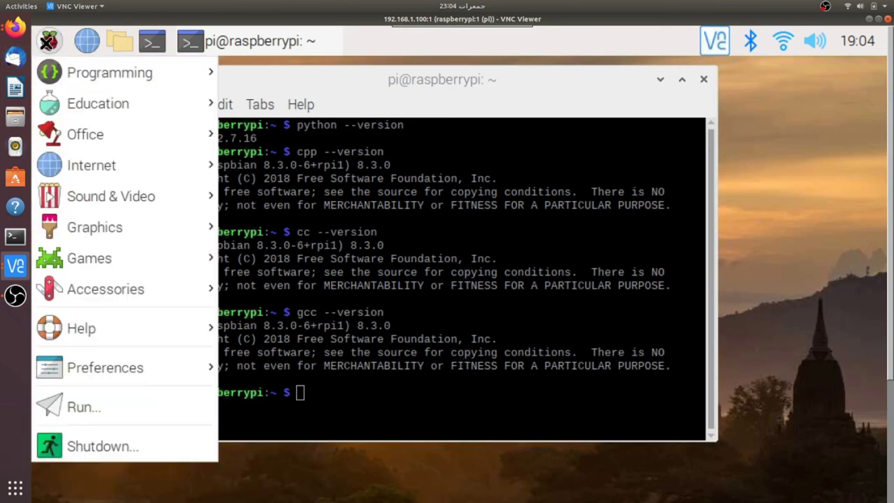
mouse_move(74, 72)
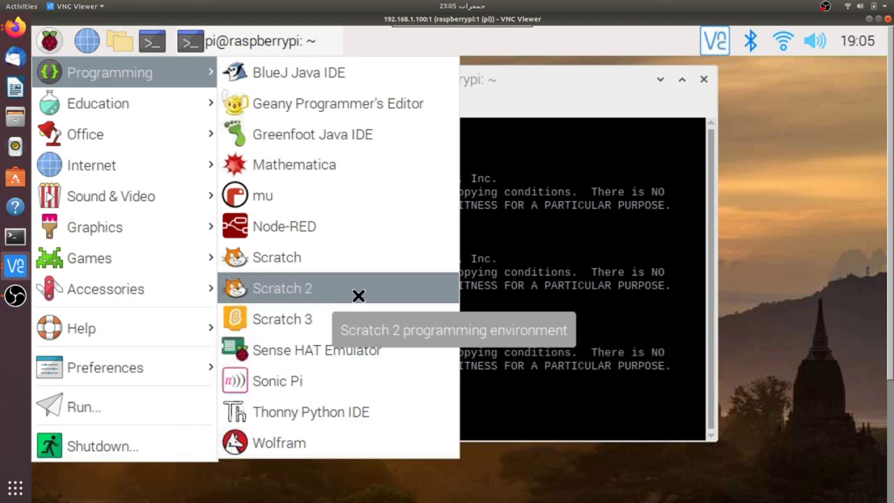
click(566, 108)
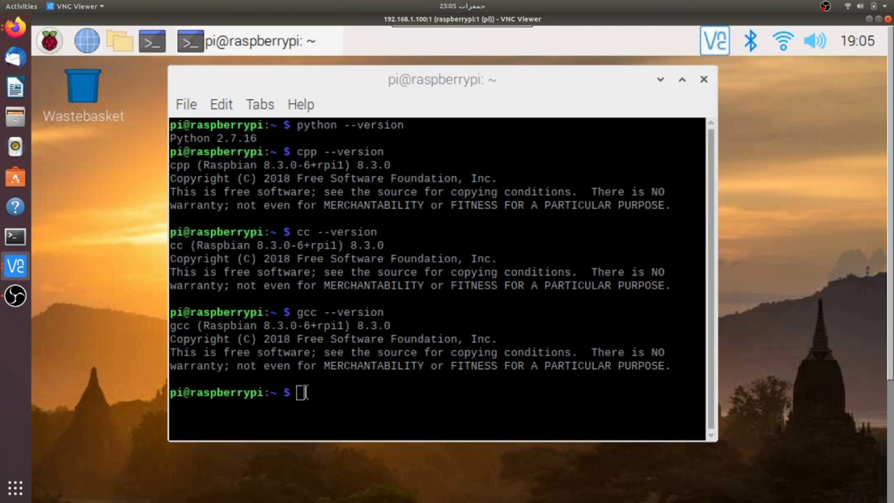
- Return to the terminal and close its window
click(453, 319)
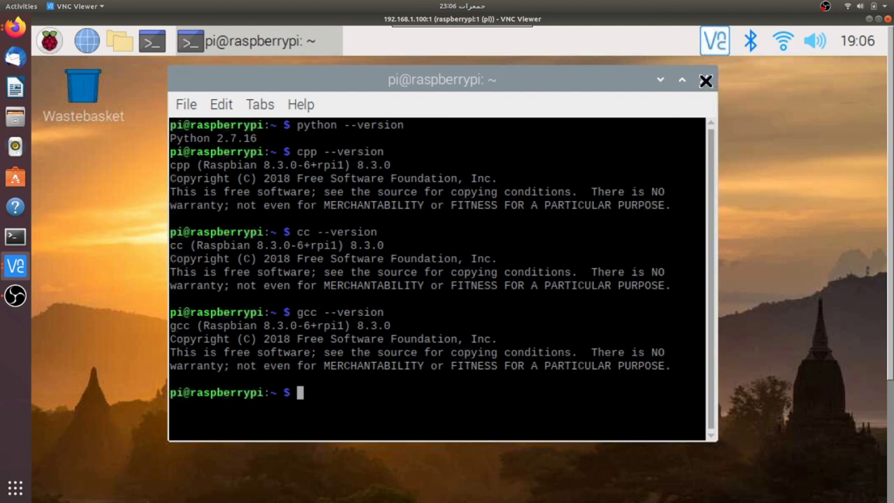
click(706, 81)
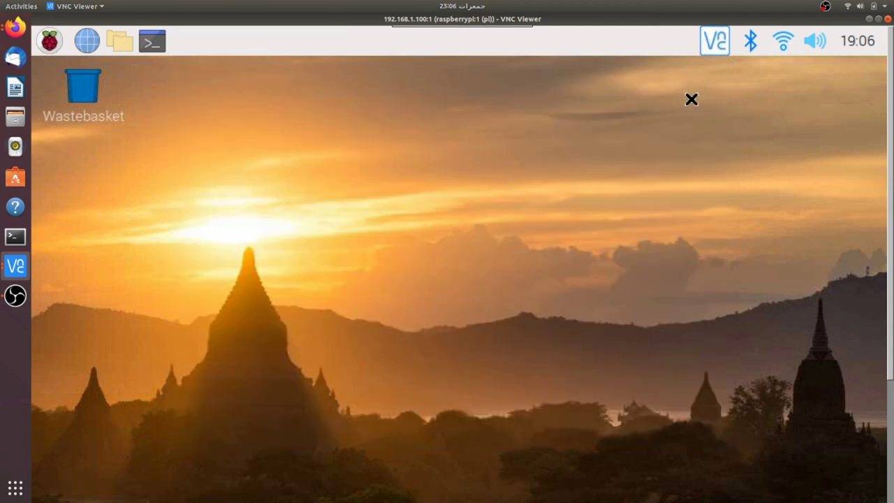